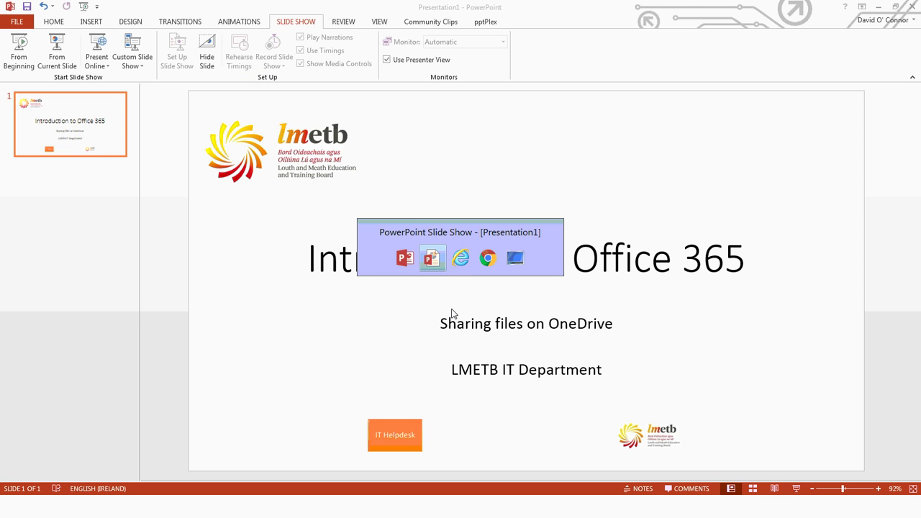
- Switch to the Office 365 page in Internet Explorer and open the OneDrive app
{"action": "key", "text": "alt+Tab"}
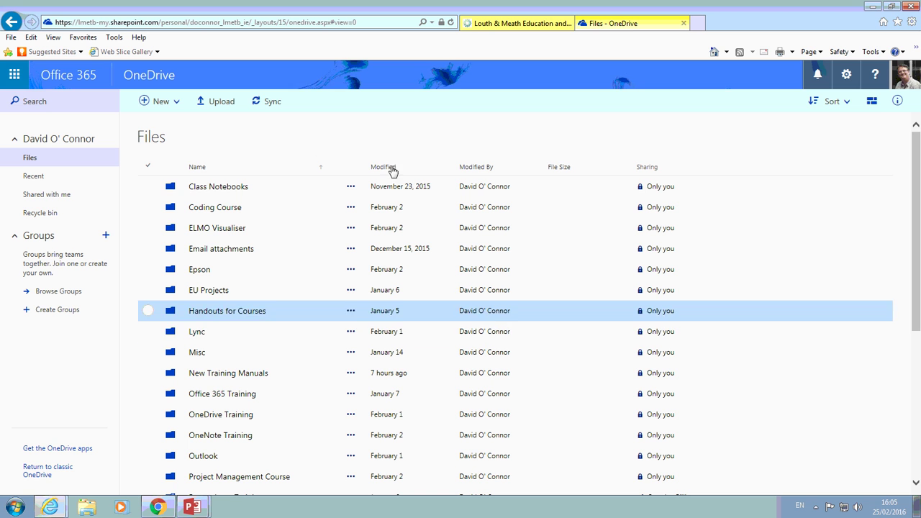
{"action": "left_click", "coordinate": [14, 79]}
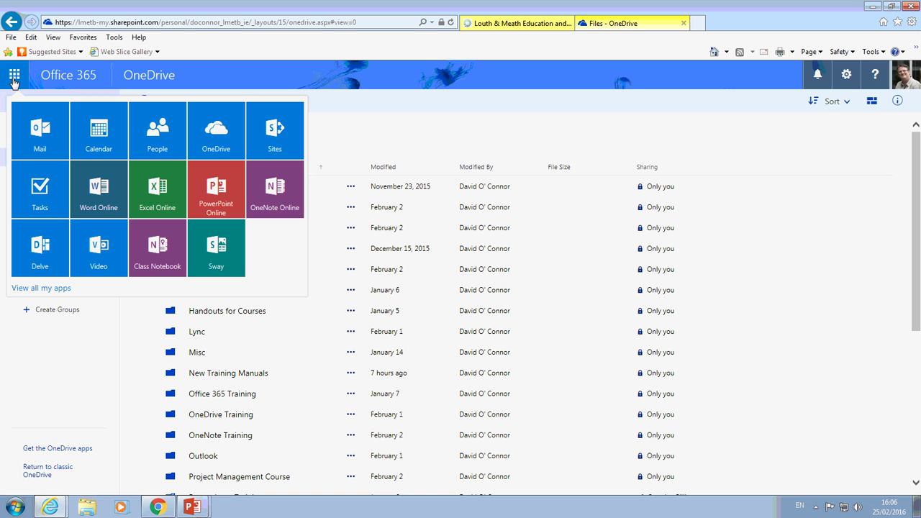
{"action": "left_click", "coordinate": [222, 139]}
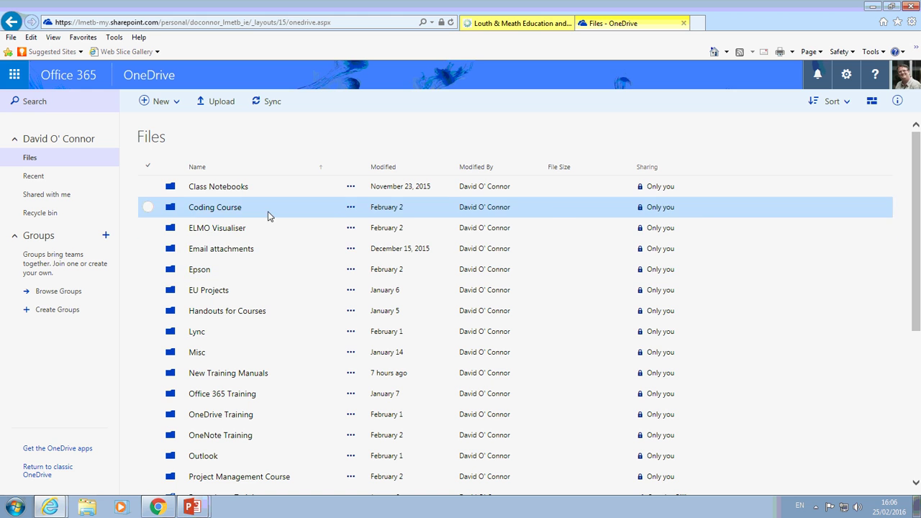
- Select the Class Notebooks folder and examine the File Size and Sharing columns for all folders and files
{"action": "left_click", "coordinate": [149, 187]}
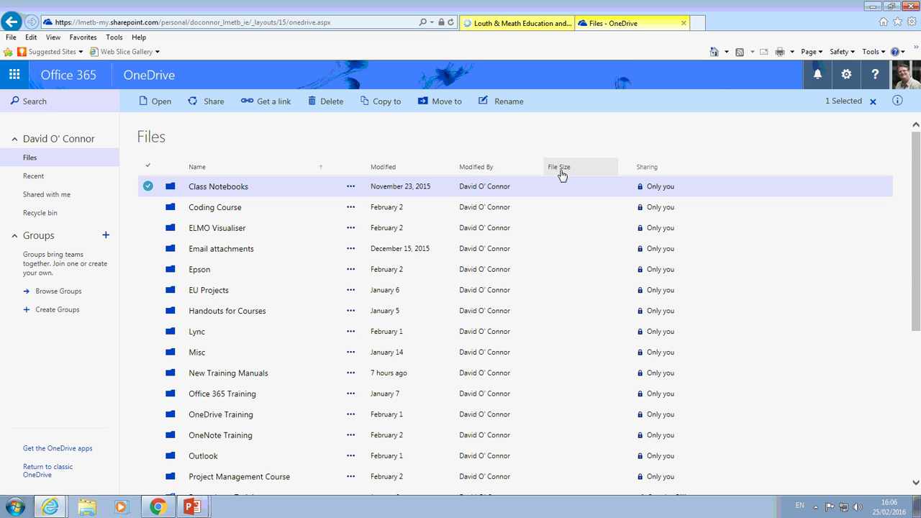
{"action": "scroll", "coordinate": [572, 353], "scroll_direction": "down", "scroll_amount": 4}
{"action": "scroll", "coordinate": [571, 355], "scroll_direction": "up", "scroll_amount": 1}
{"action": "scroll", "coordinate": [565, 391], "scroll_direction": "down", "scroll_amount": 1}
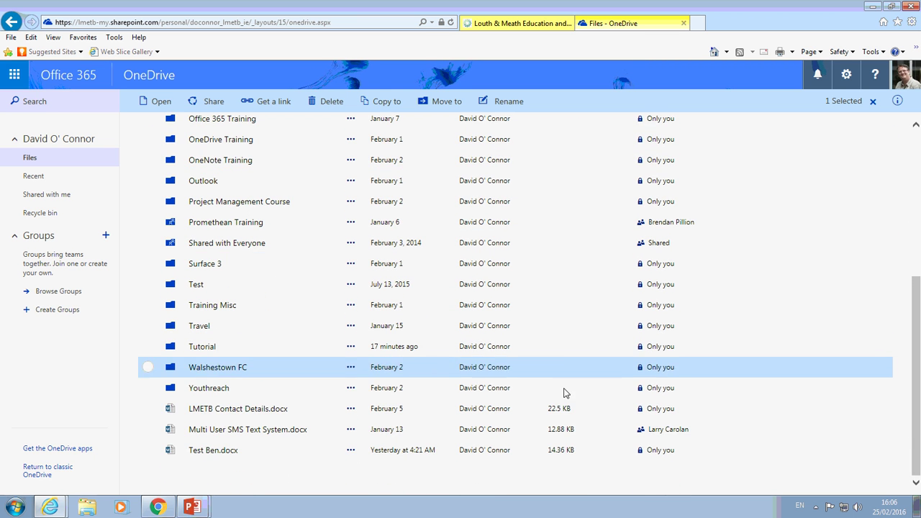
{"action": "scroll", "coordinate": [564, 403], "scroll_direction": "up", "scroll_amount": 2}
{"action": "scroll", "coordinate": [564, 401], "scroll_direction": "up", "scroll_amount": 2}
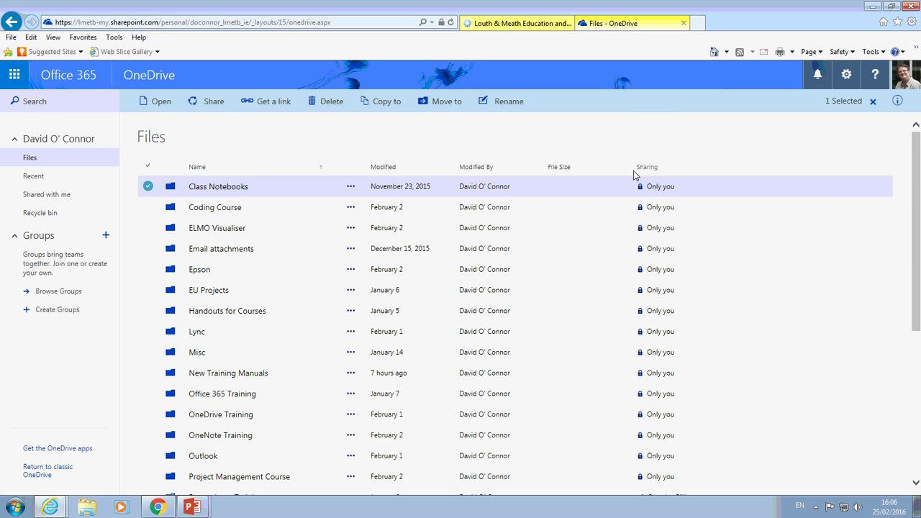
{"action": "scroll", "coordinate": [572, 359], "scroll_direction": "down", "scroll_amount": 4}
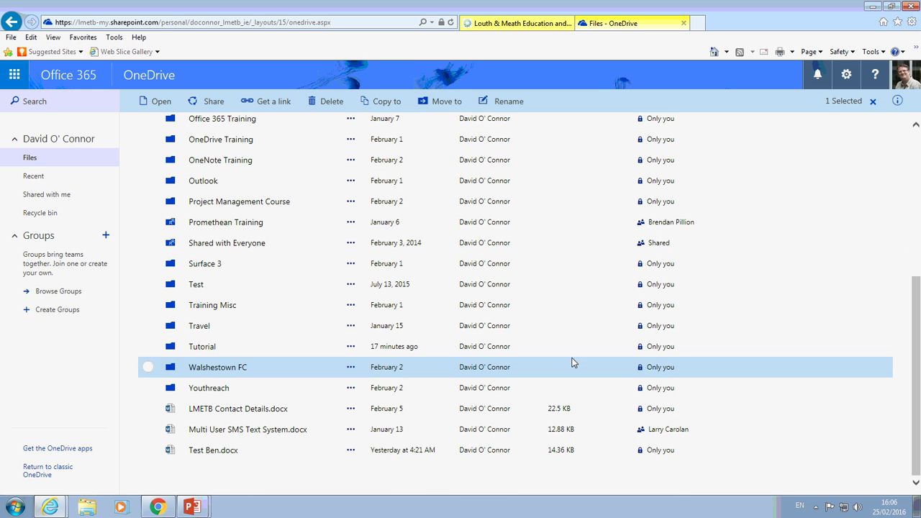
{"action": "scroll", "coordinate": [572, 362], "scroll_direction": "up", "scroll_amount": 4}
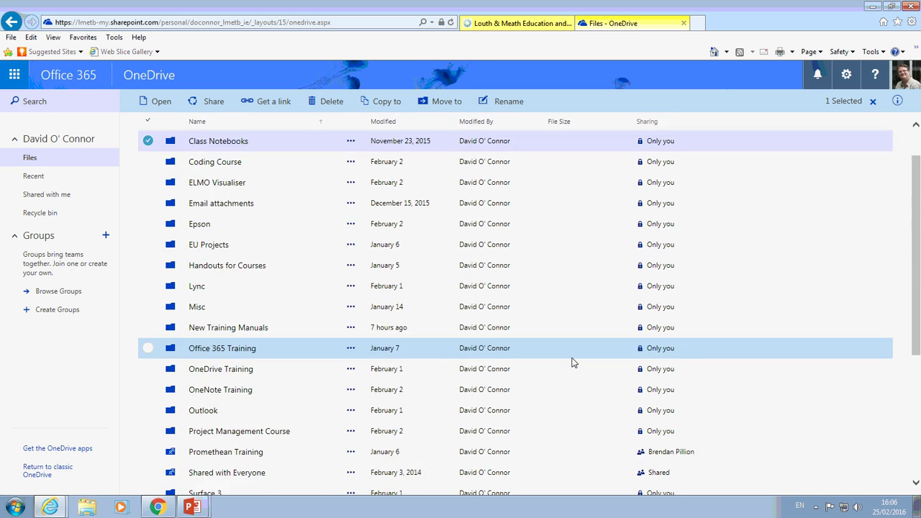
{"action": "scroll", "coordinate": [571, 362], "scroll_direction": "down", "scroll_amount": 4}
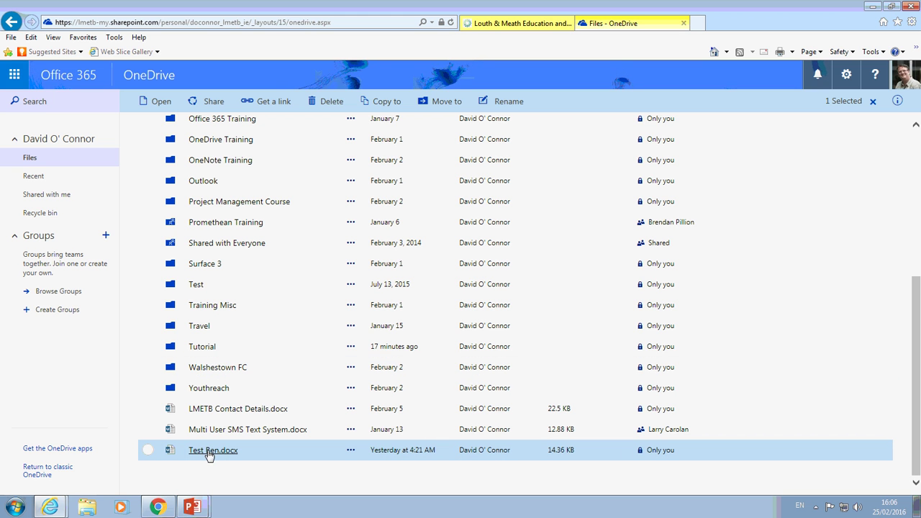
- Select only Test Ben.docx in the file list and rename it as Test
{"action": "left_click", "coordinate": [148, 409]}
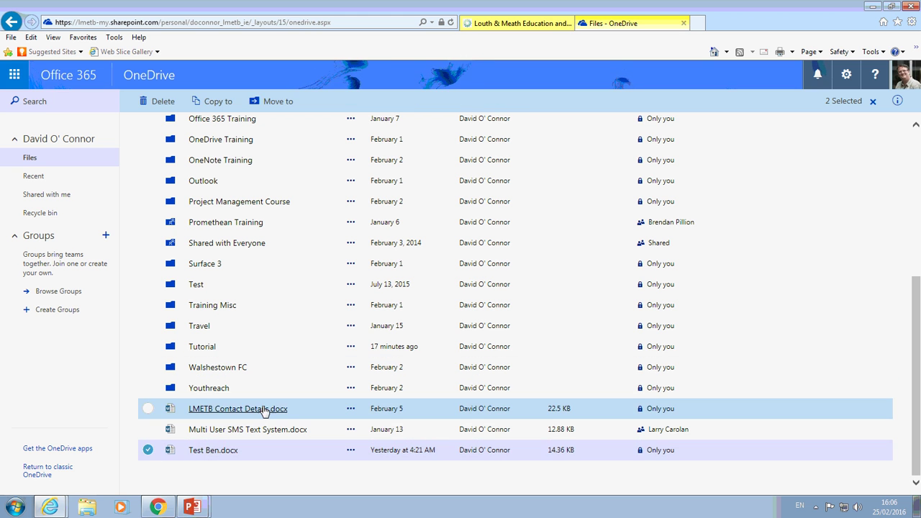
{"action": "scroll", "coordinate": [172, 407], "scroll_direction": "up", "scroll_amount": 2}
{"action": "scroll", "coordinate": [171, 407], "scroll_direction": "up", "scroll_amount": 3}
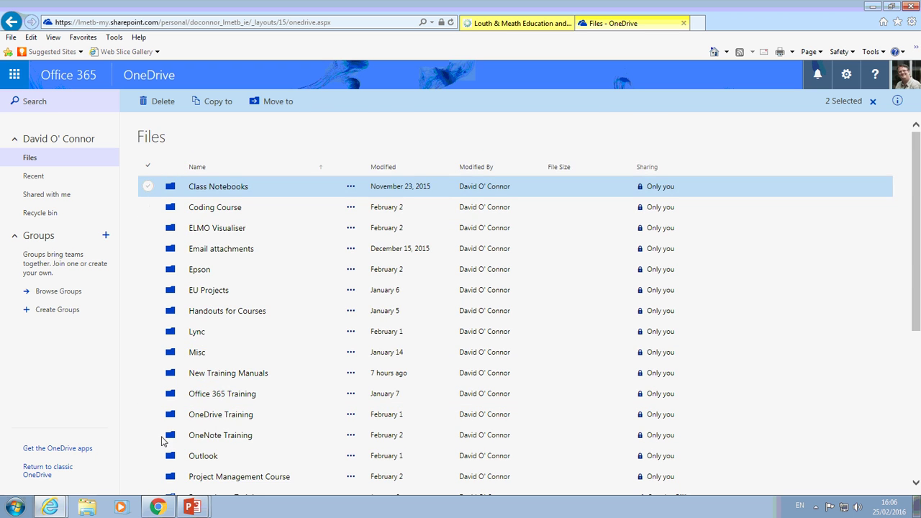
{"action": "scroll", "coordinate": [165, 442], "scroll_direction": "down", "scroll_amount": 5}
{"action": "left_click", "coordinate": [165, 446]}
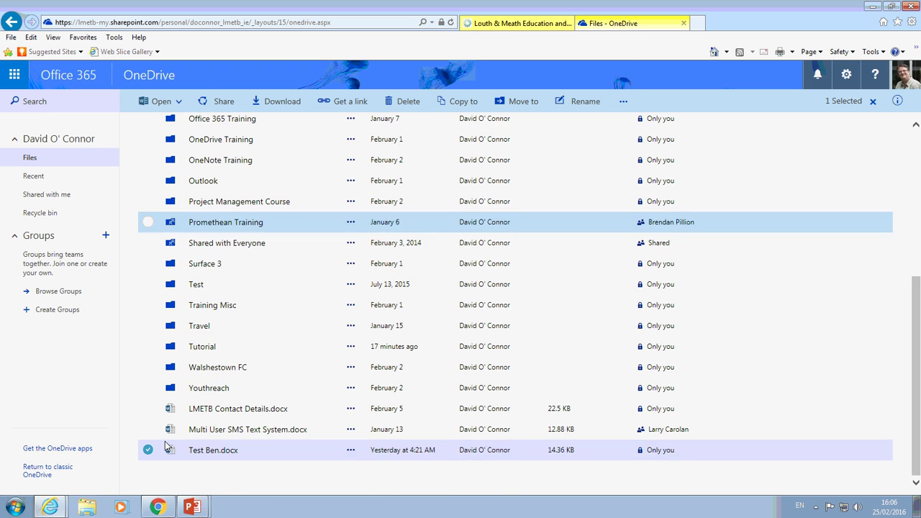
{"action": "left_click", "coordinate": [583, 100]}
{"action": "left_click", "coordinate": [421, 275]}
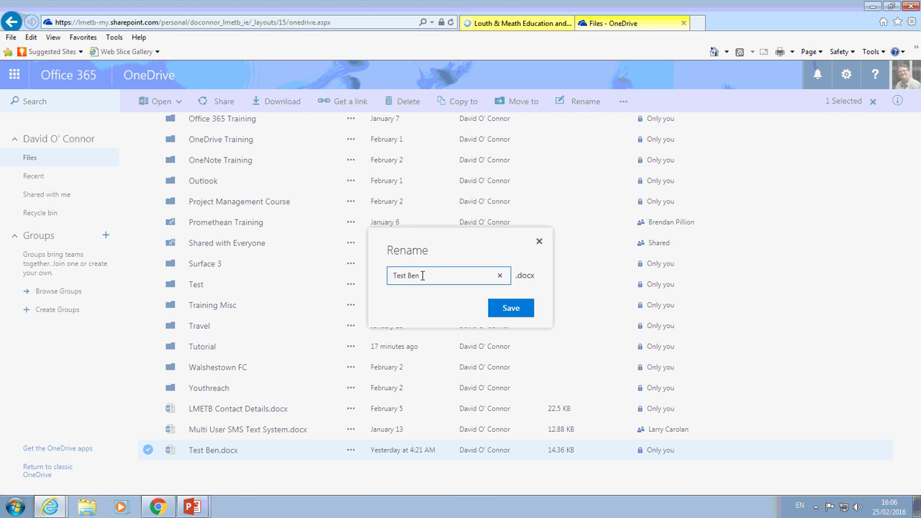
{"action": "key", "text": "BackSpace"}
{"action": "key", "text": "BackSpace"}
{"action": "key", "text": "BackSpace"}
{"action": "left_click", "coordinate": [512, 308]}
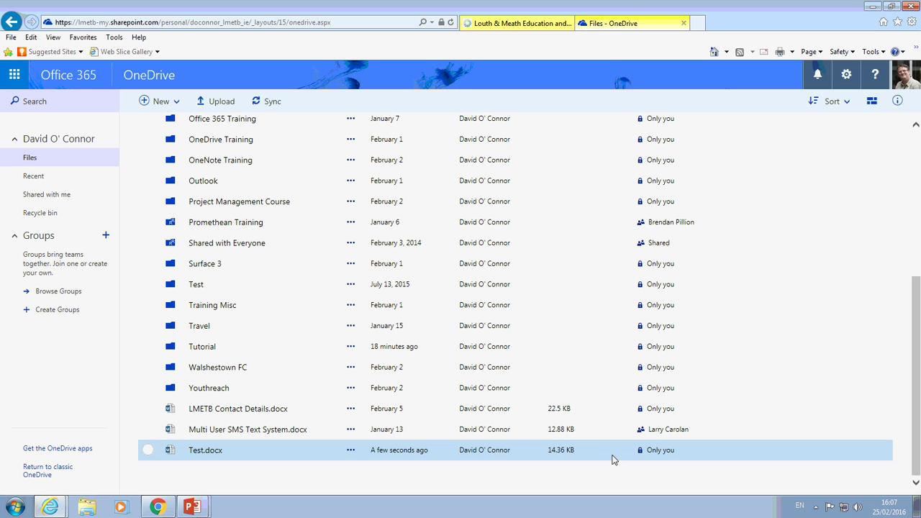
- Open the sharing settings of Test.docx and add a colleague from the organisation's directory as an invitee
{"action": "left_click", "coordinate": [664, 458]}
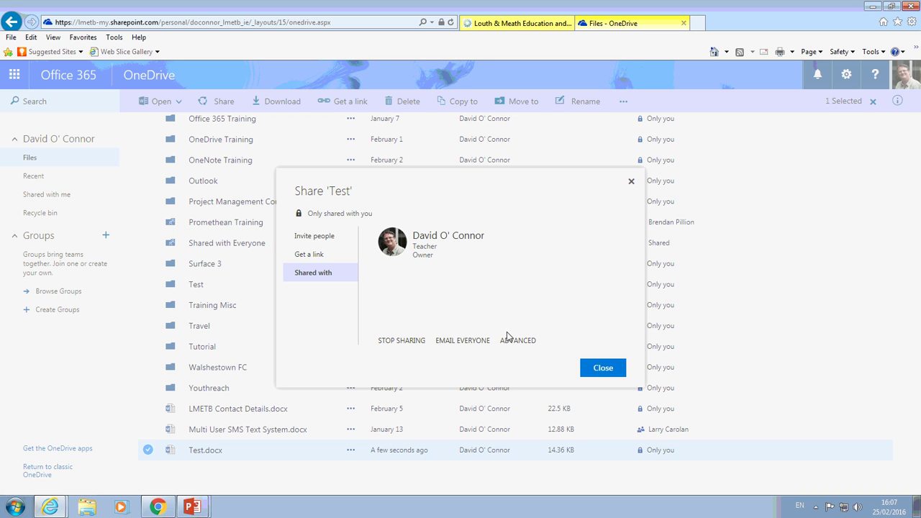
{"action": "left_click", "coordinate": [313, 239]}
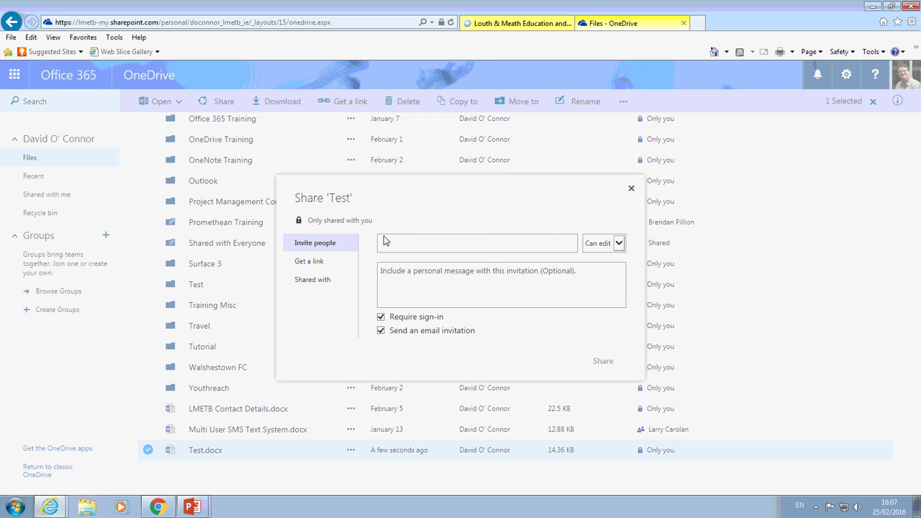
{"action": "type", "text": "new"}
{"action": "type", "text": "lor"}
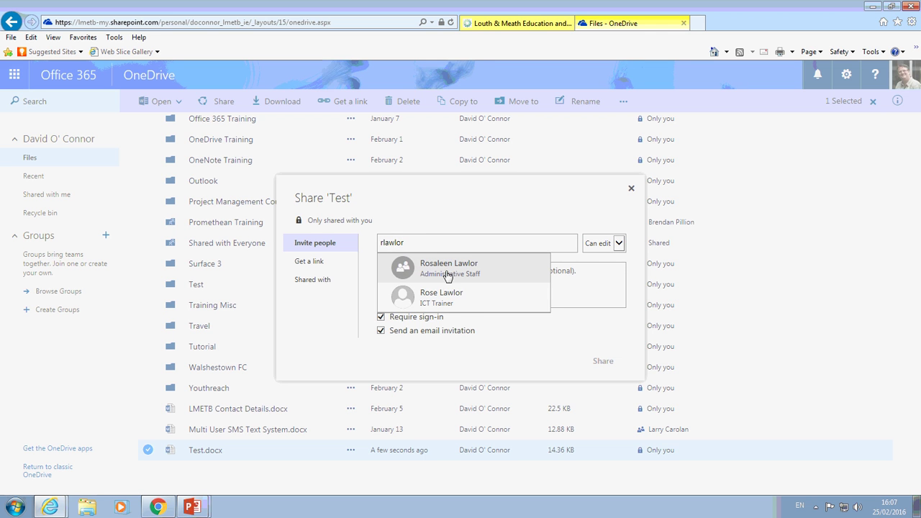
{"action": "left_click", "coordinate": [445, 273]}
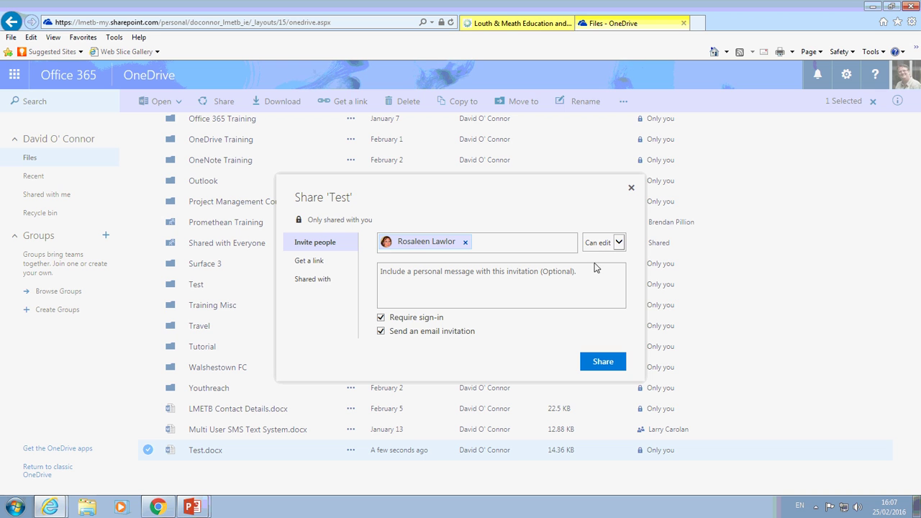
- Write a personal message asking the recipient to ignore the invitation because it is for a tutorial, ending with "Thanks"
{"action": "left_click", "coordinate": [456, 274]}
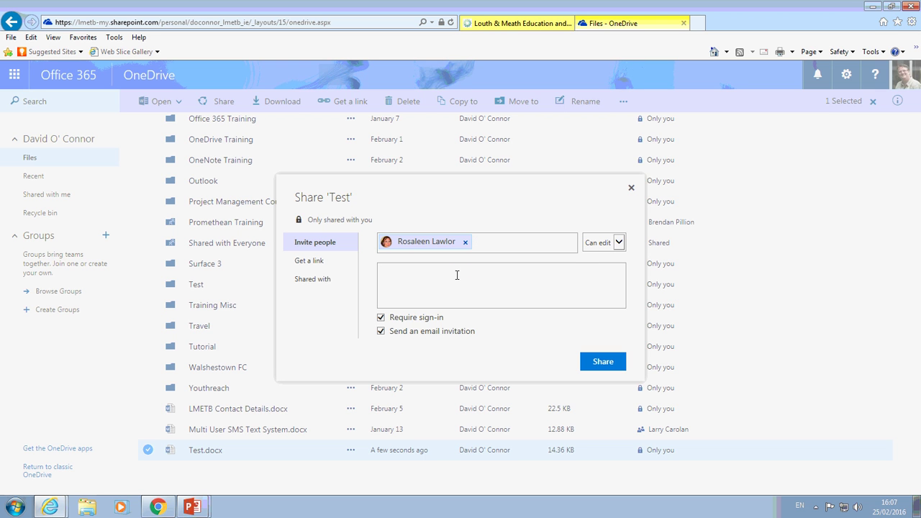
{"action": "type", "text": "Please ignore this Rose as I am doing a tut"}
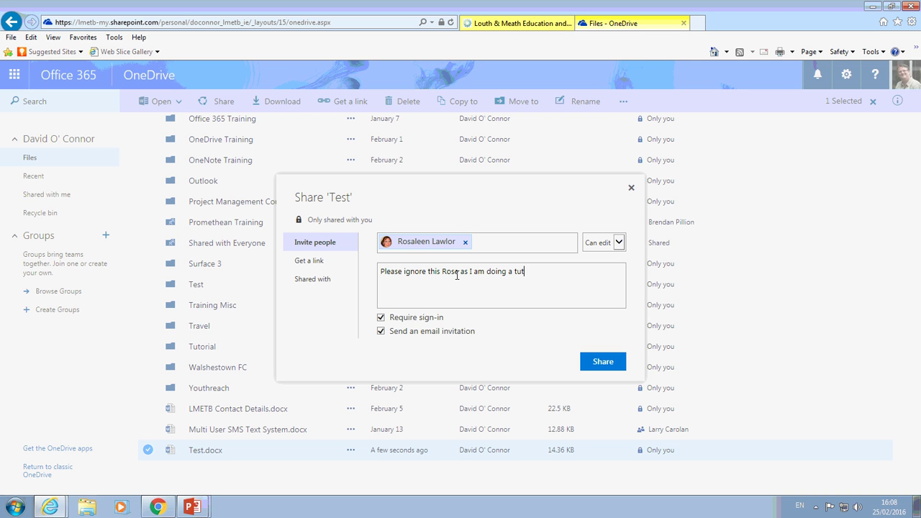
{"action": "type", "text": "orial.."}
{"action": "key", "text": "Return"}
{"action": "type", "text": "Thanks"}
- Switch the invitation's permission to Can view and back to Can edit, and share Test.docx with the colleague
{"action": "left_click", "coordinate": [600, 246]}
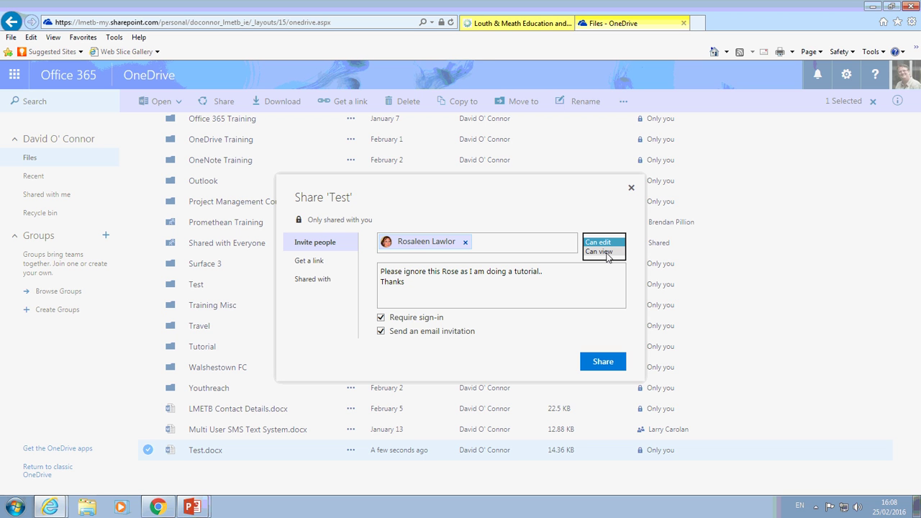
{"action": "left_click", "coordinate": [604, 252]}
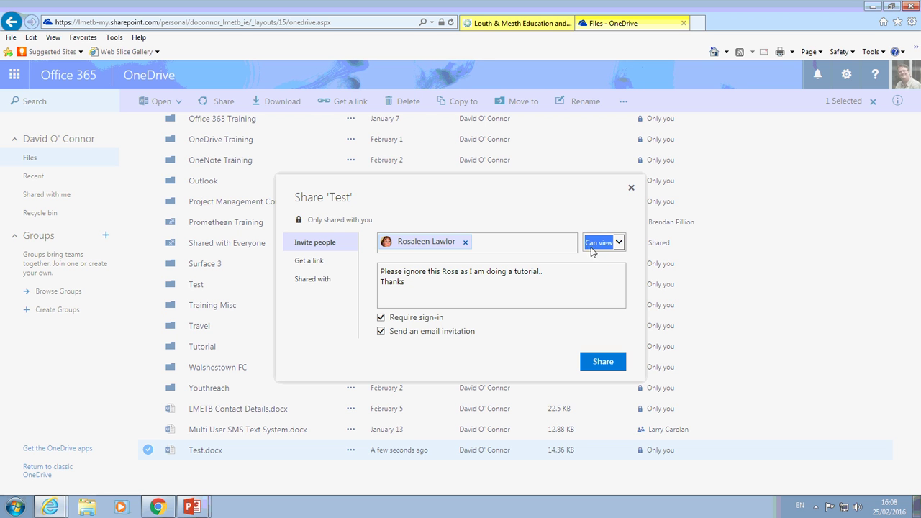
{"action": "left_click", "coordinate": [599, 243]}
{"action": "left_click", "coordinate": [602, 234]}
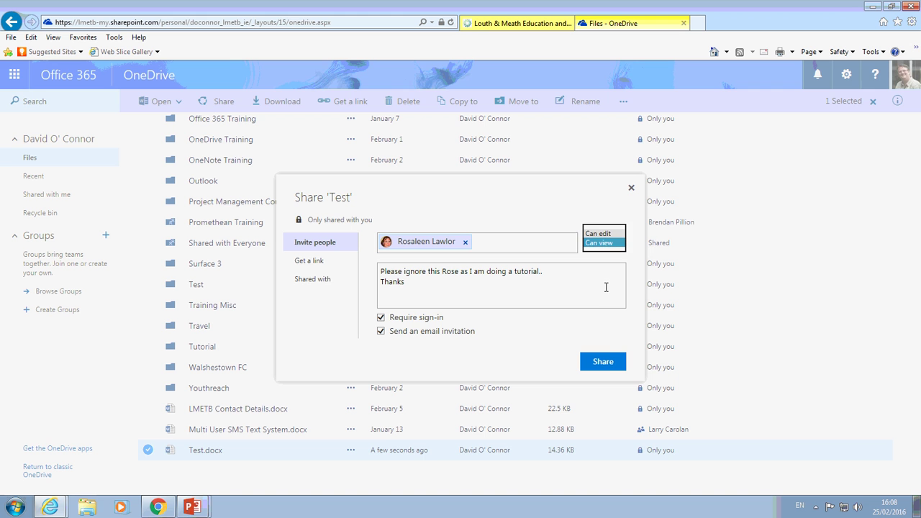
{"action": "left_click", "coordinate": [607, 368]}
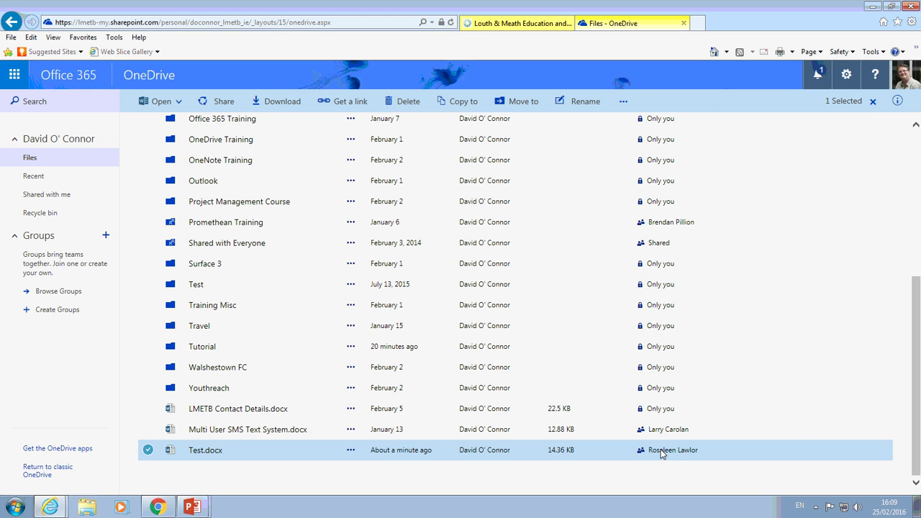
- Change the colleague's access to Test.docx to view only
{"action": "left_click", "coordinate": [660, 451]}
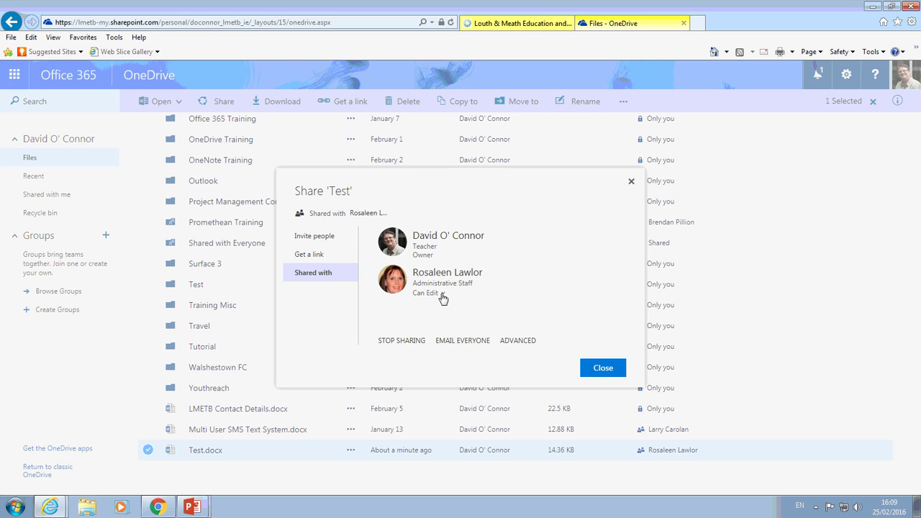
{"action": "left_click", "coordinate": [442, 295]}
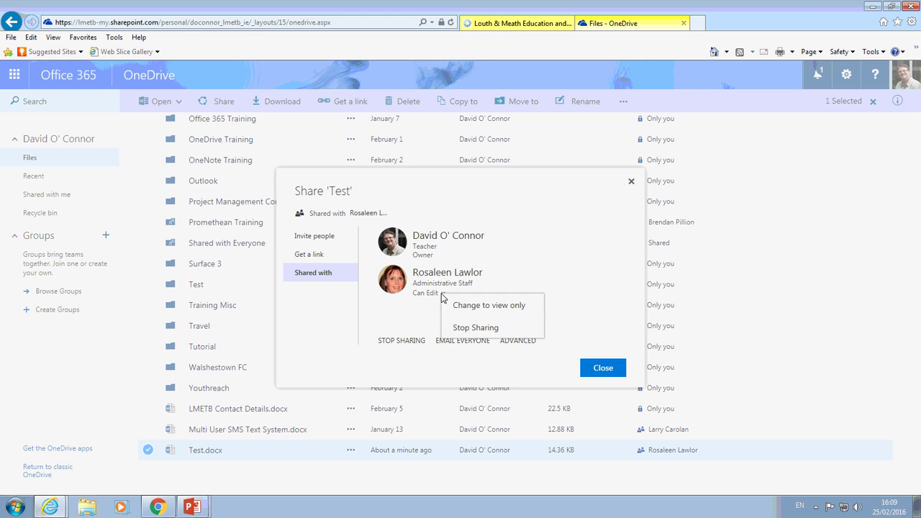
{"action": "left_click", "coordinate": [505, 305]}
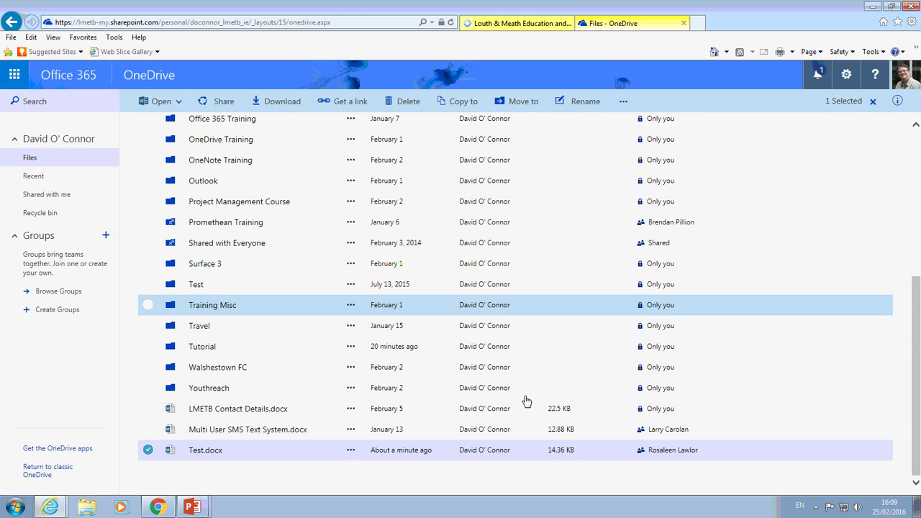
- Reopen the sharing list of Test.docx and allow the colleague to edit the file again
{"action": "left_click", "coordinate": [663, 451]}
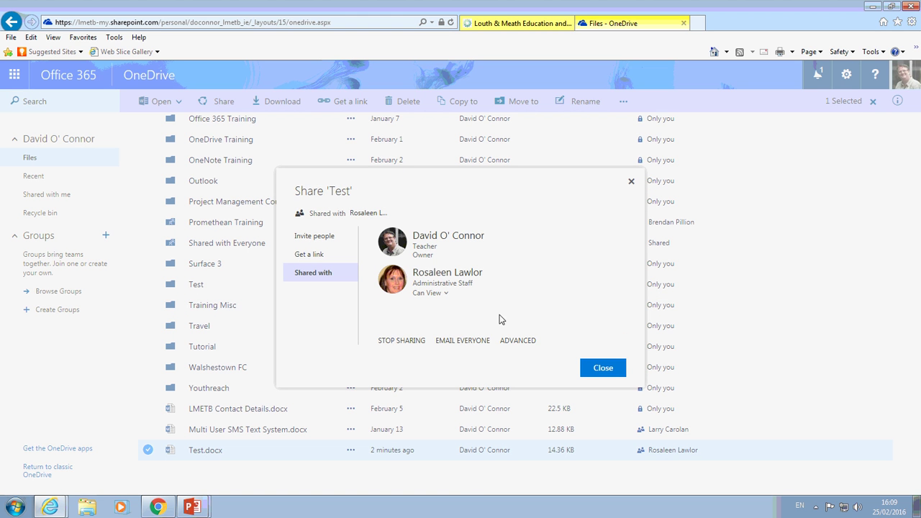
{"action": "left_click", "coordinate": [431, 295]}
{"action": "left_click", "coordinate": [446, 309]}
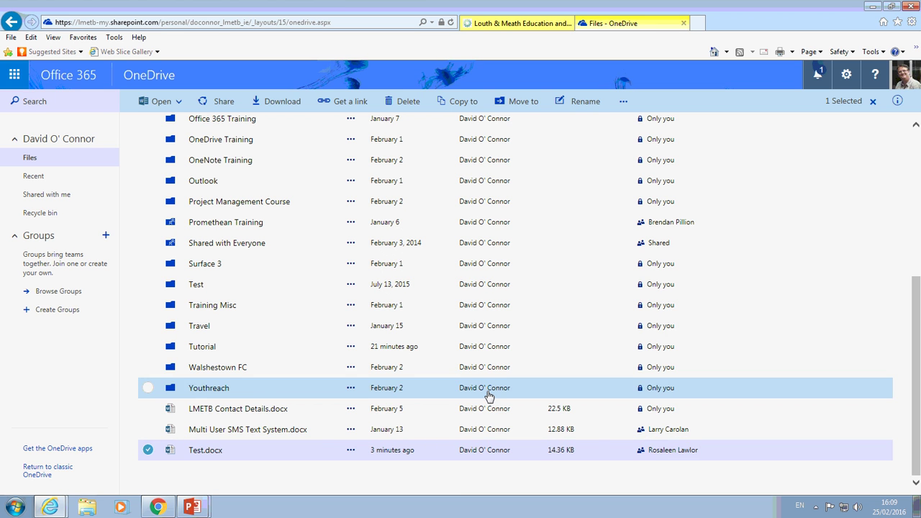
- Stop sharing Test.docx with the colleague
{"action": "left_click", "coordinate": [663, 452]}
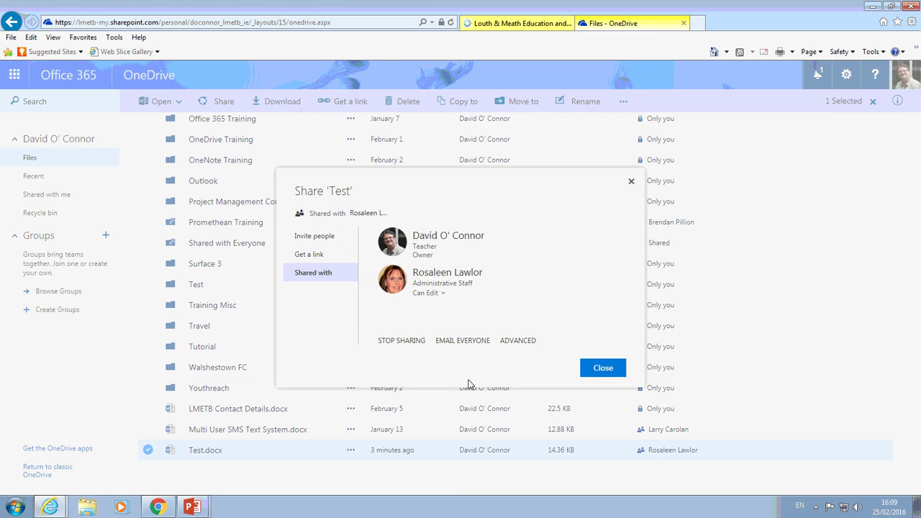
{"action": "left_click", "coordinate": [444, 295]}
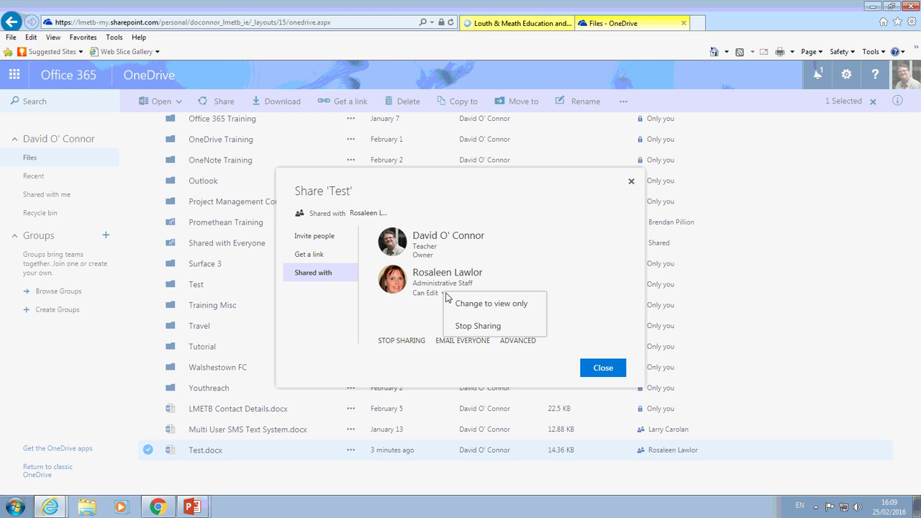
{"action": "left_click", "coordinate": [464, 327]}
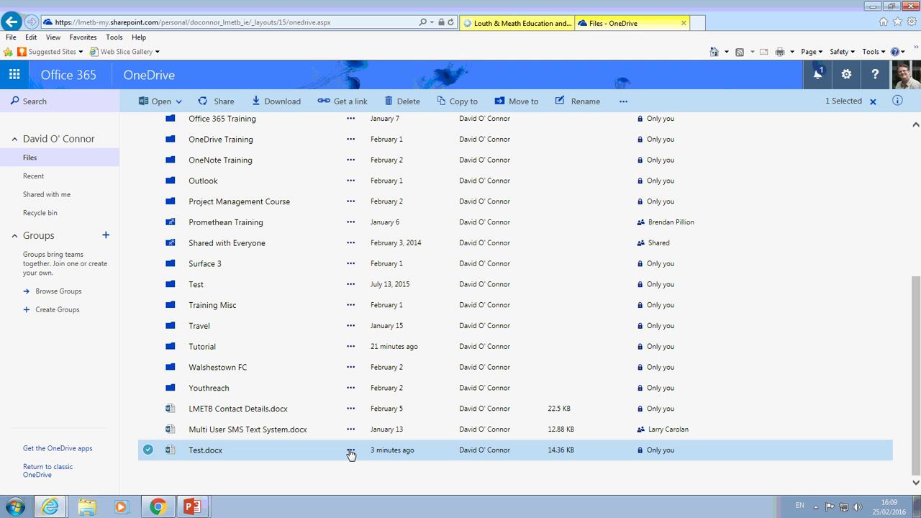
- Open the sharing options for Test.docx again and get a link to the file
{"action": "left_click", "coordinate": [350, 452]}
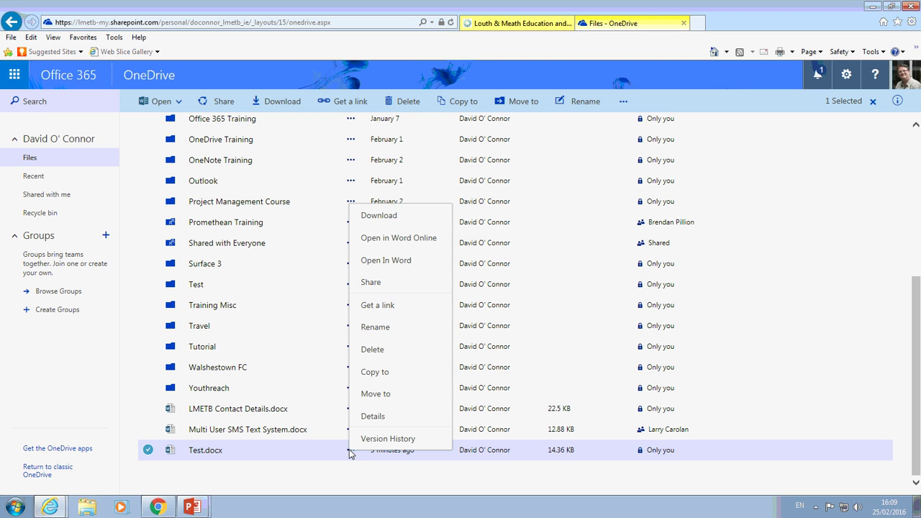
{"action": "left_click", "coordinate": [375, 283]}
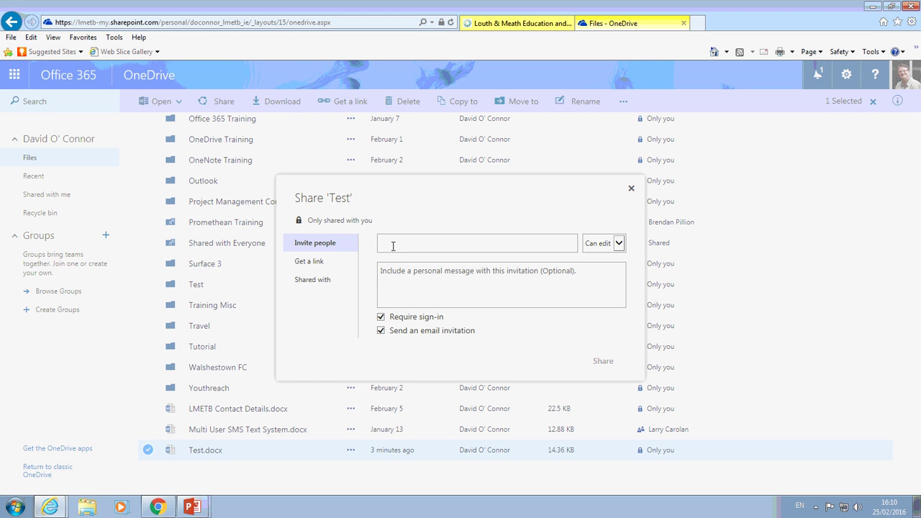
{"action": "left_click", "coordinate": [306, 262]}
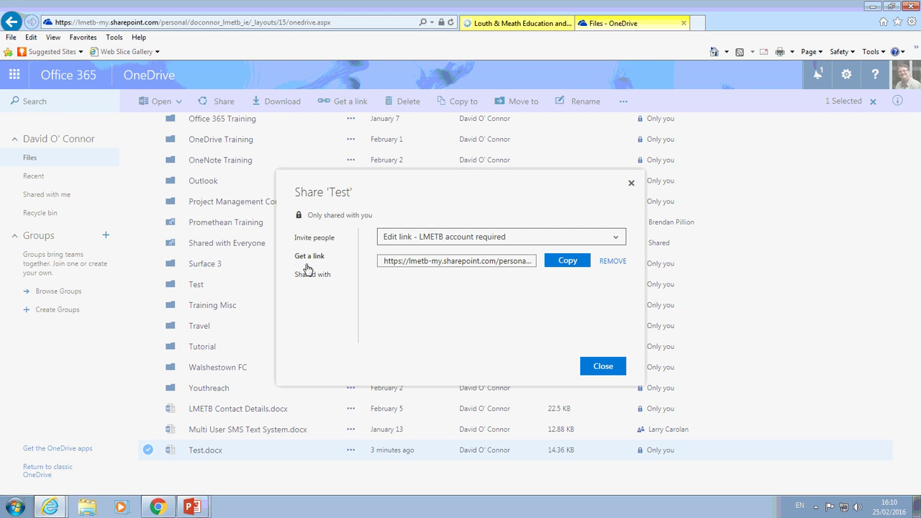
- Copy the edit link of Test.docx that requires an LMETB account and close the sharing options
{"action": "left_click", "coordinate": [406, 261]}
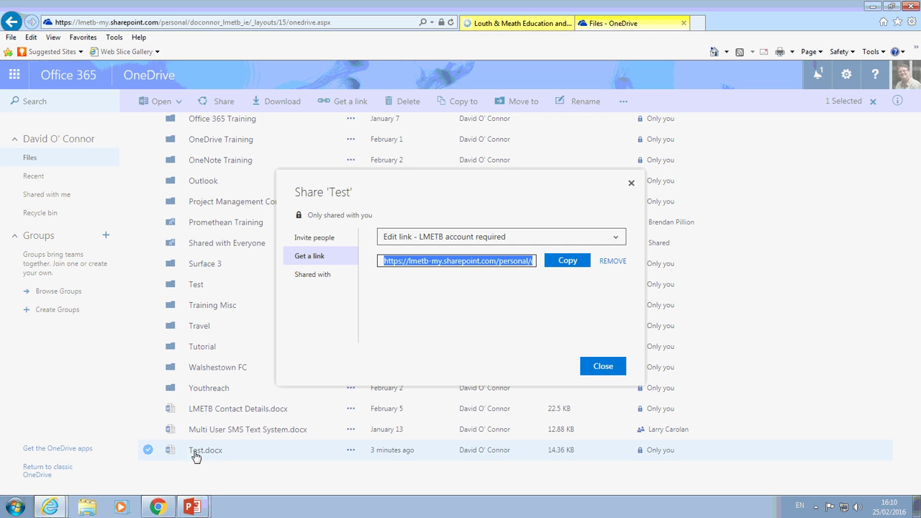
{"action": "left_click", "coordinate": [566, 263]}
{"action": "left_click", "coordinate": [490, 282]}
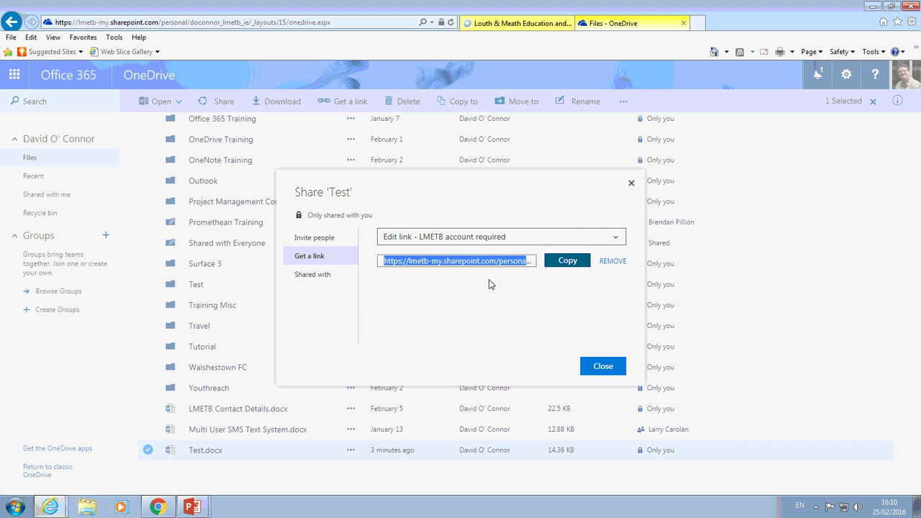
{"action": "left_click", "coordinate": [47, 508]}
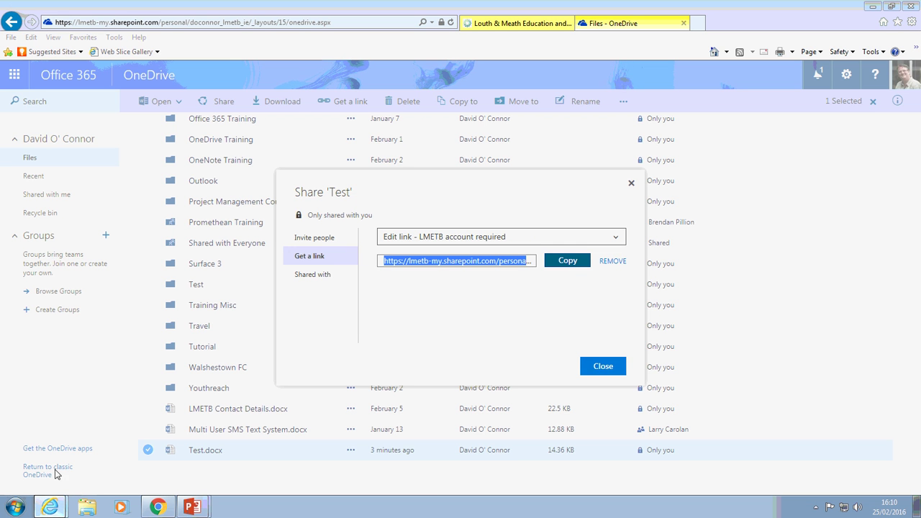
{"action": "left_click", "coordinate": [607, 368]}
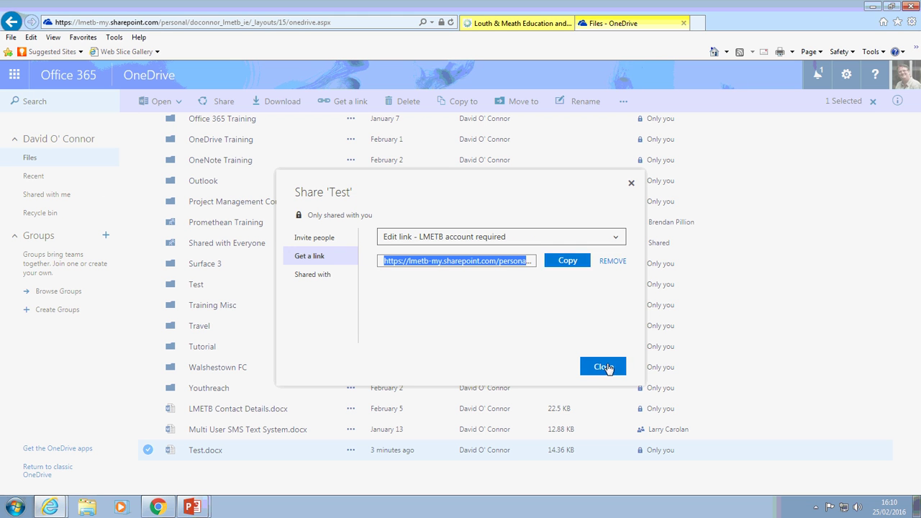
- Switch to Outlook mail and always allow pop-ups from outlook.office.com
{"action": "left_click", "coordinate": [10, 78]}
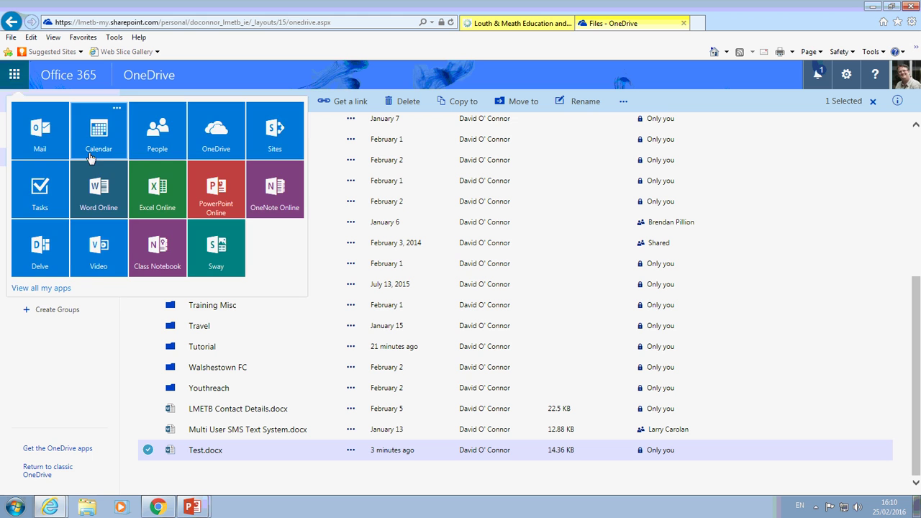
{"action": "left_click", "coordinate": [47, 137]}
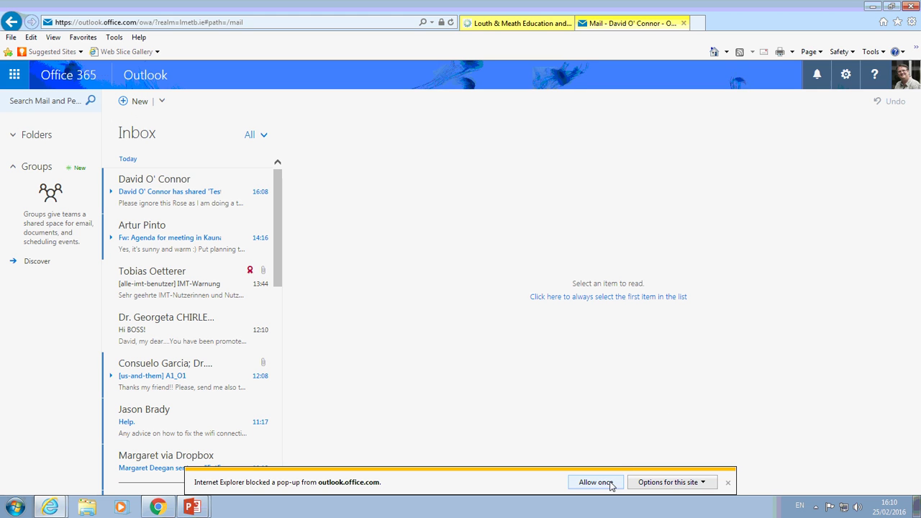
{"action": "left_click", "coordinate": [702, 481]}
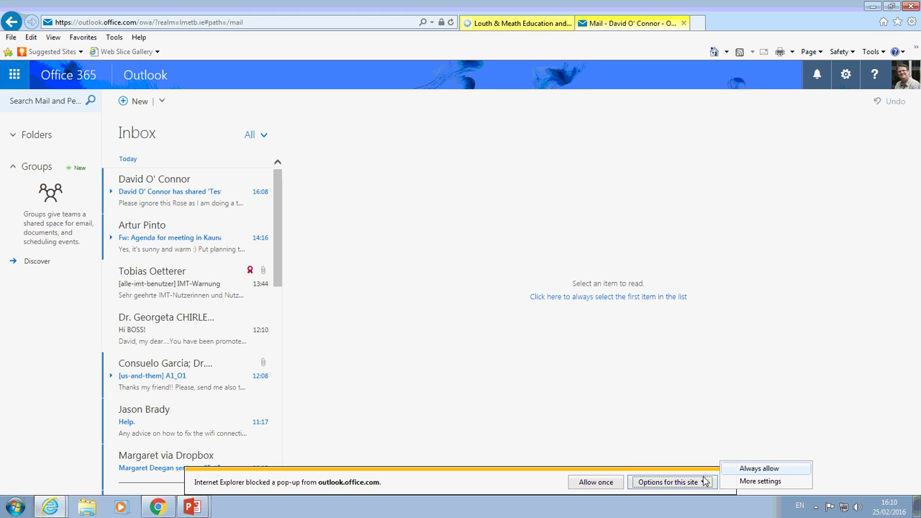
{"action": "left_click", "coordinate": [755, 470]}
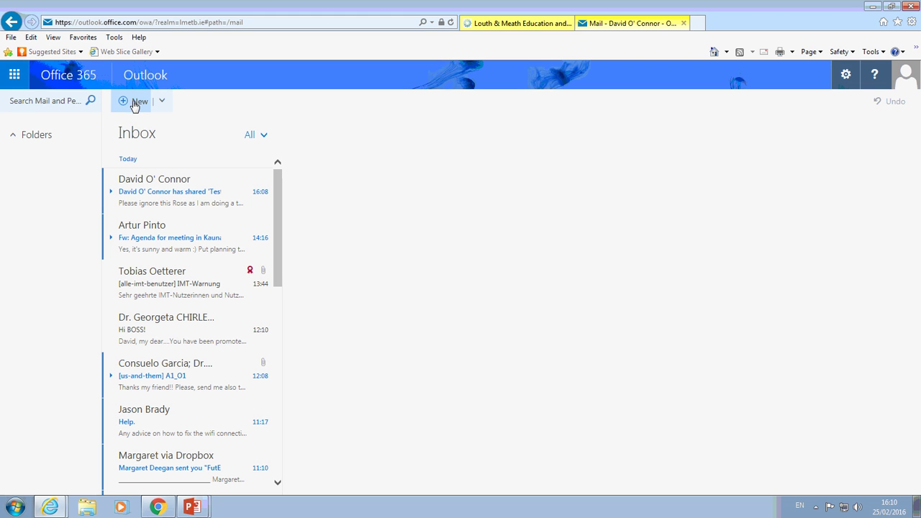
- Paste the copied Test.docx link into the body of a new email and abandon the message unsent
{"action": "left_click", "coordinate": [136, 102]}
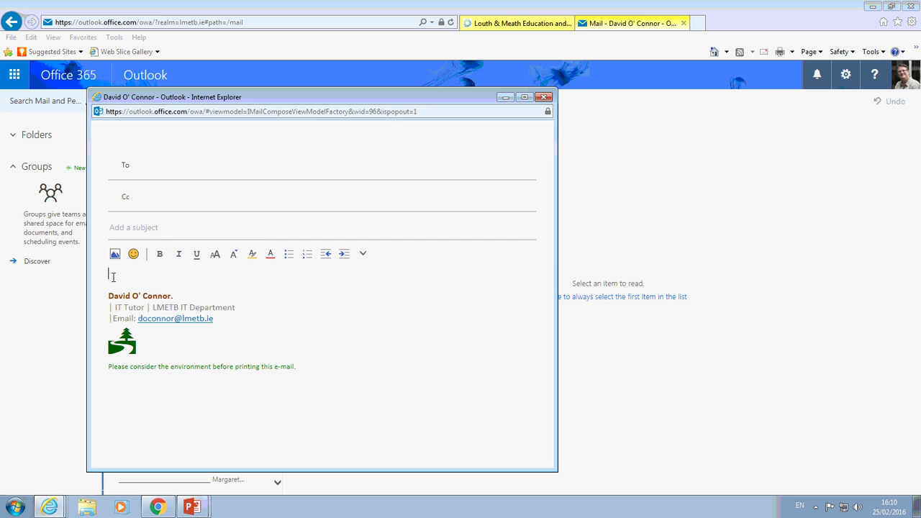
{"action": "right_click", "coordinate": [113, 273]}
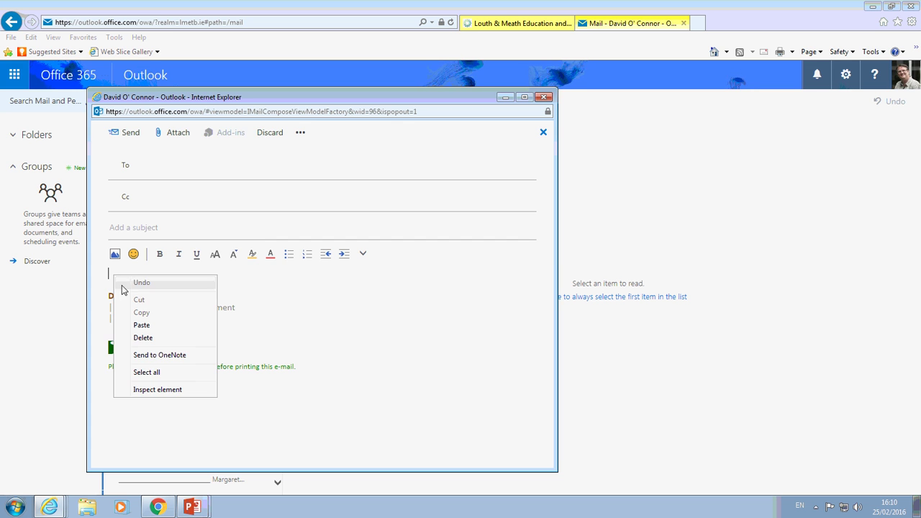
{"action": "left_click", "coordinate": [142, 325]}
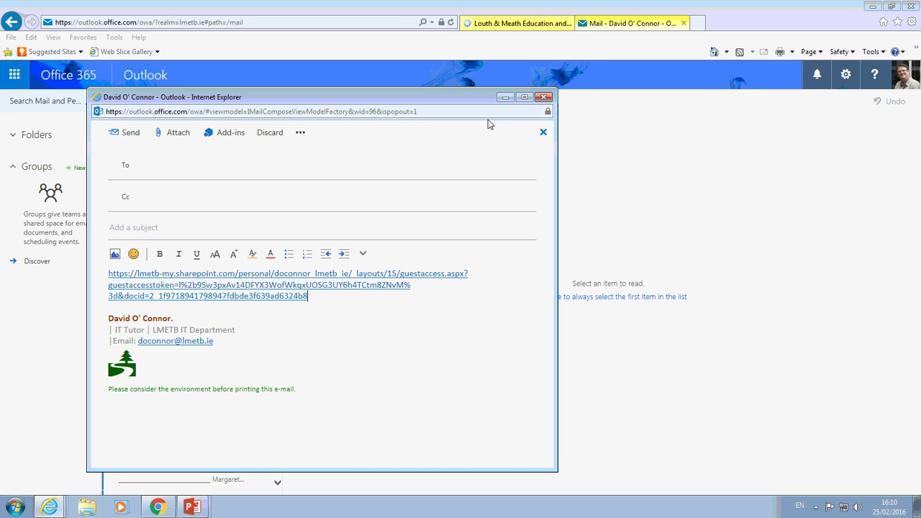
{"action": "left_click", "coordinate": [542, 99]}
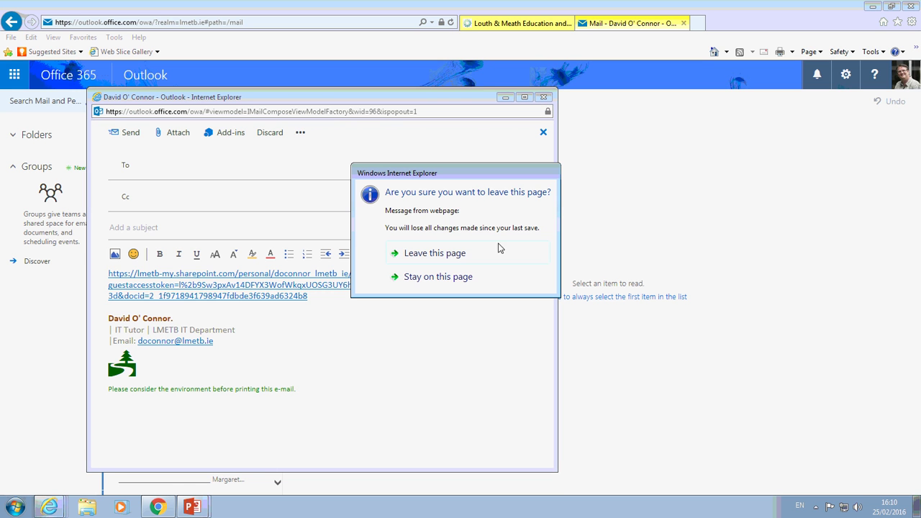
{"action": "left_click", "coordinate": [426, 256]}
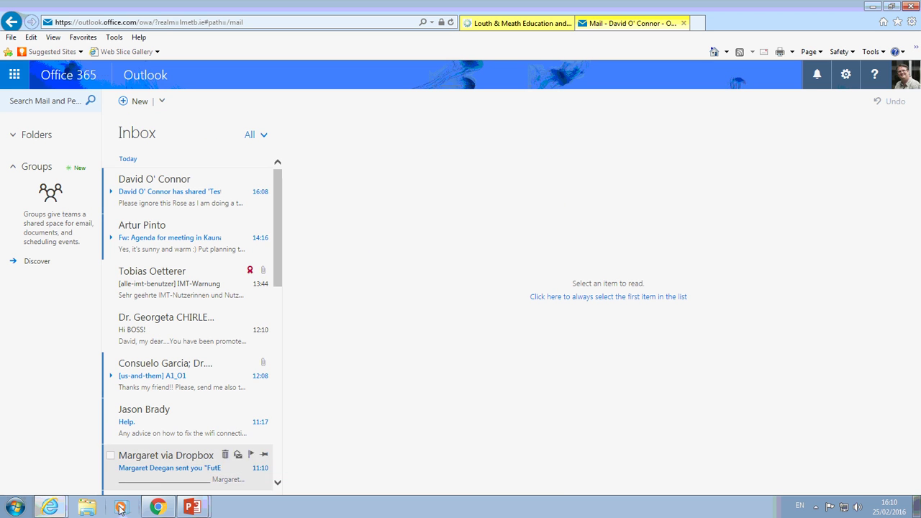
- Return to the OneDrive file list
{"action": "left_click", "coordinate": [15, 75]}
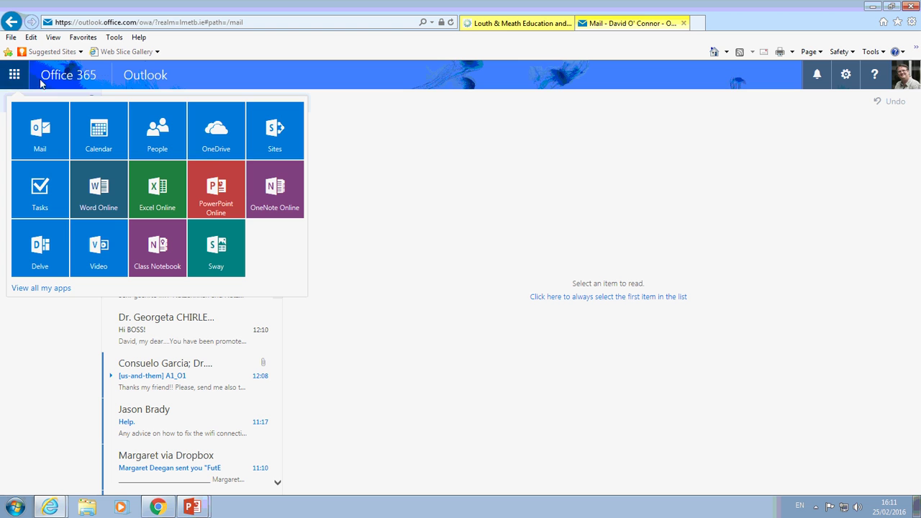
{"action": "left_click", "coordinate": [216, 128]}
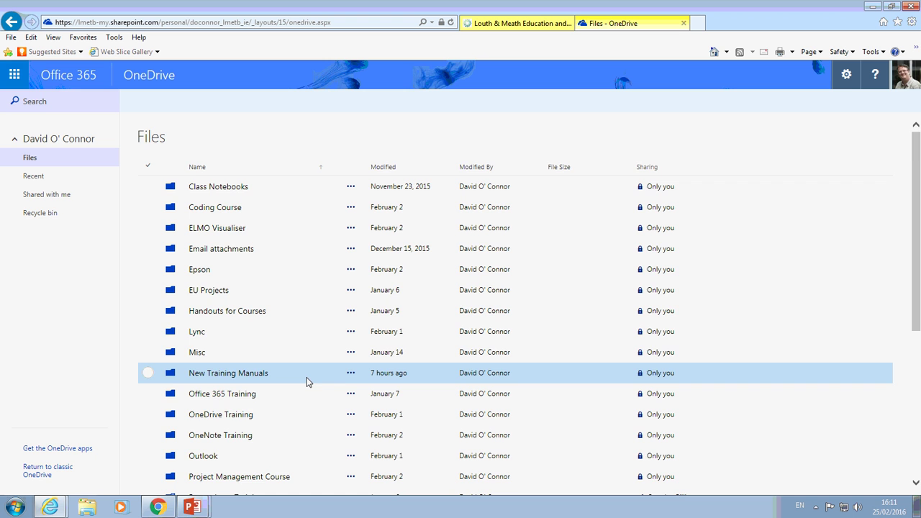
{"action": "scroll", "coordinate": [306, 381], "scroll_direction": "down", "scroll_amount": 5}
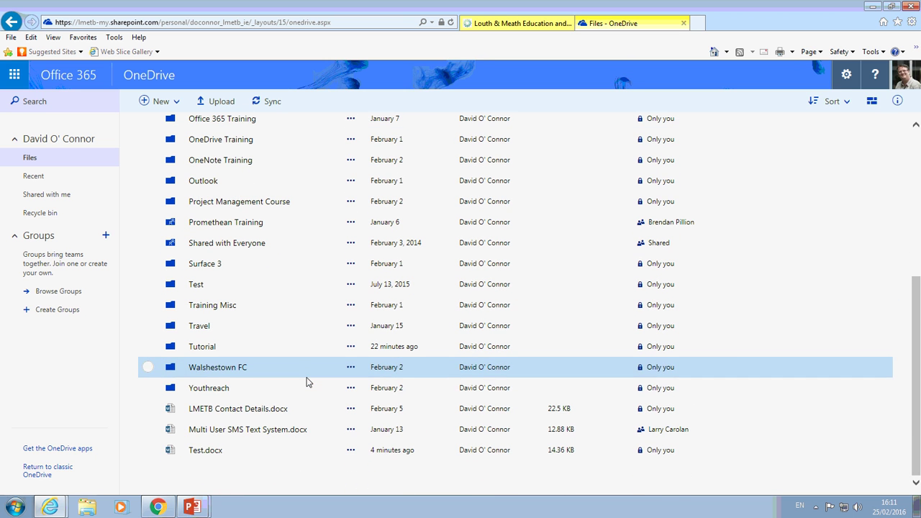
- View the sharing options of the Project Management Course folder and close them without inviting anyone
{"action": "left_click", "coordinate": [351, 451]}
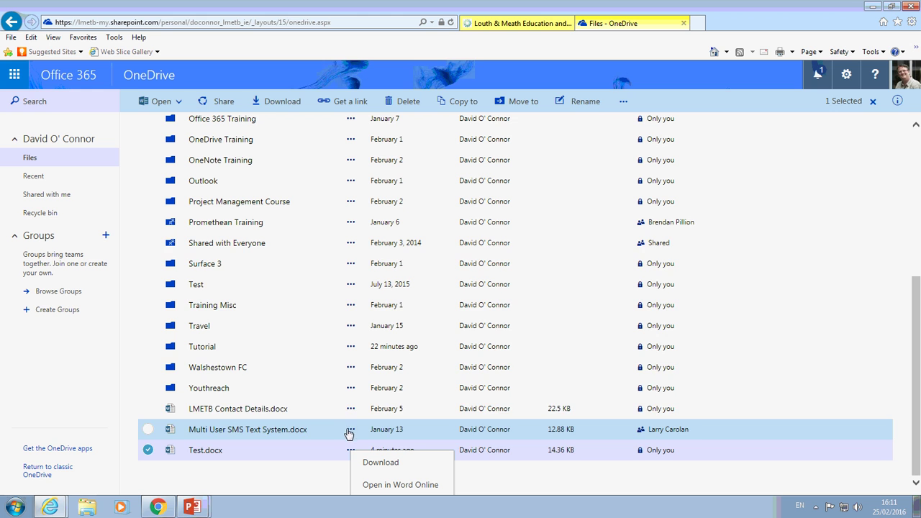
{"action": "left_click", "coordinate": [351, 244]}
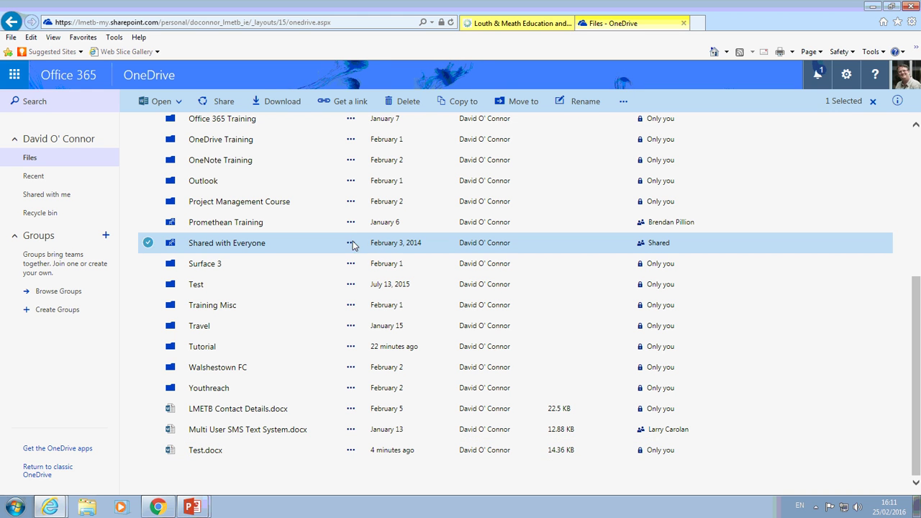
{"action": "left_click", "coordinate": [352, 205]}
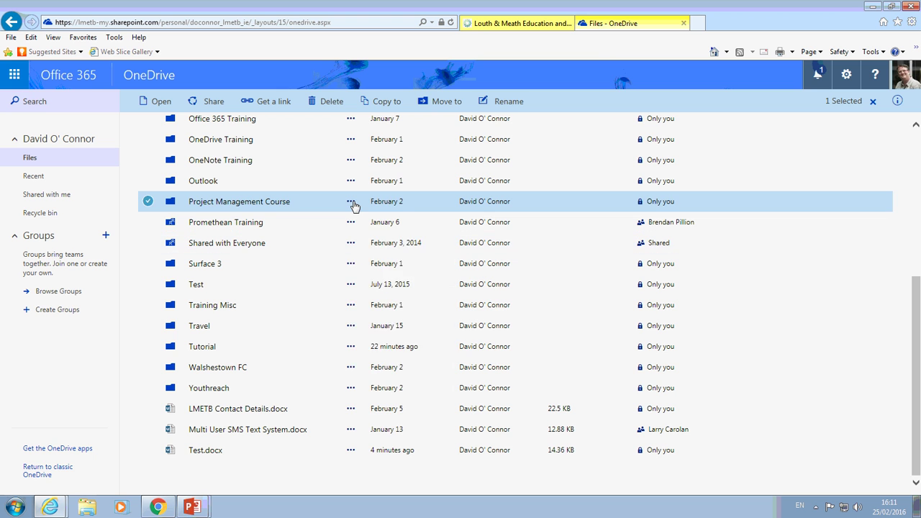
{"action": "left_click", "coordinate": [352, 205]}
{"action": "left_click", "coordinate": [369, 238]}
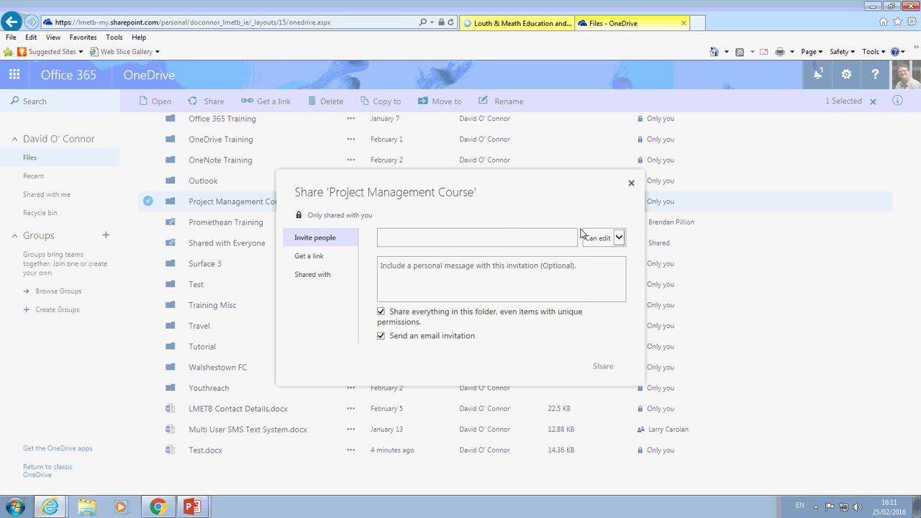
{"action": "left_click", "coordinate": [631, 185]}
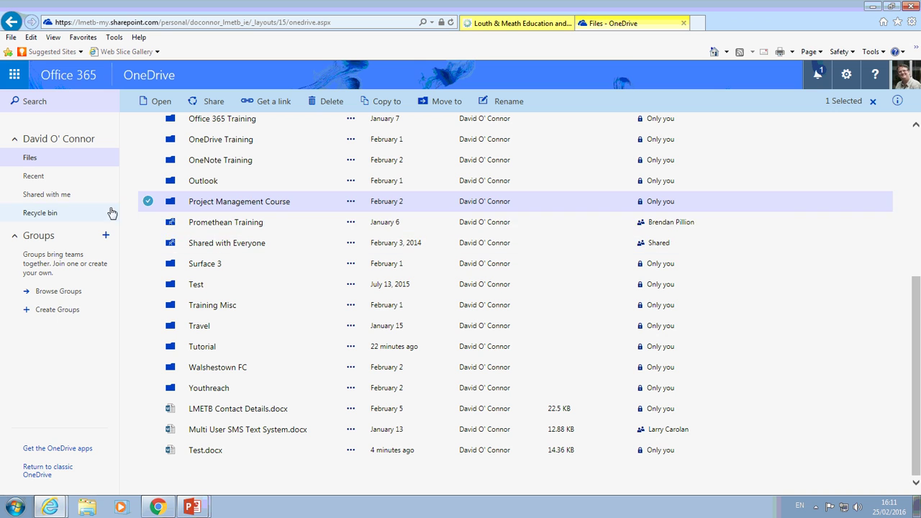
- Browse the files and folders that other people have shared with this account
{"action": "left_click", "coordinate": [36, 199]}
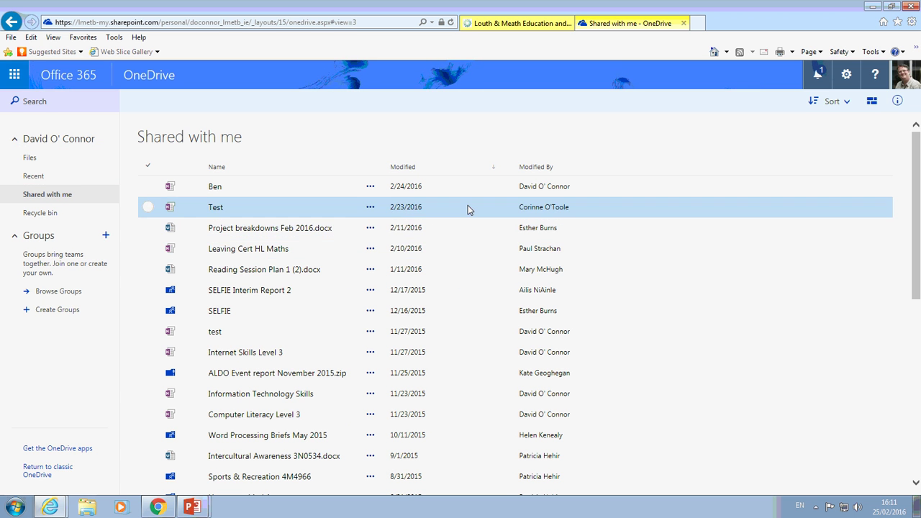
{"action": "scroll", "coordinate": [597, 303], "scroll_direction": "down", "scroll_amount": 5}
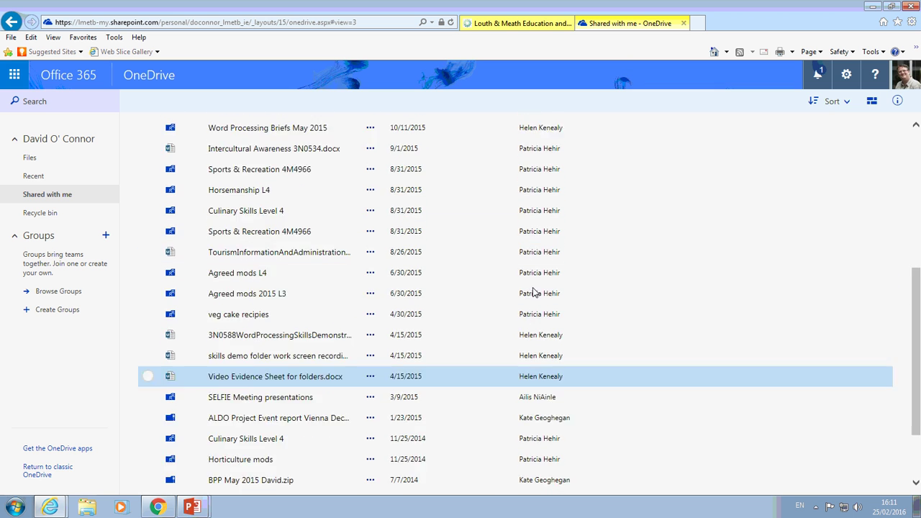
{"action": "scroll", "coordinate": [534, 294], "scroll_direction": "up", "scroll_amount": 5}
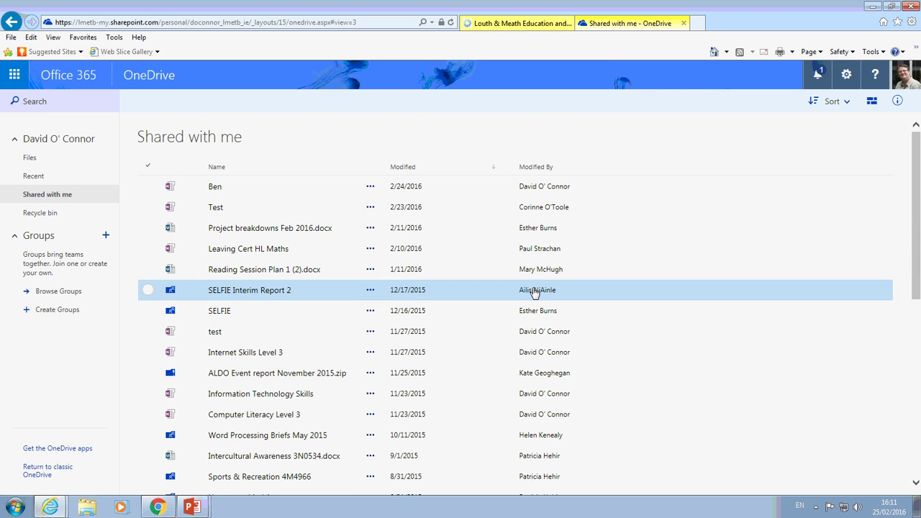
- Go back to the account's own files and delete Test.docx
{"action": "left_click", "coordinate": [30, 160]}
{"action": "scroll", "coordinate": [191, 376], "scroll_direction": "down", "scroll_amount": 4}
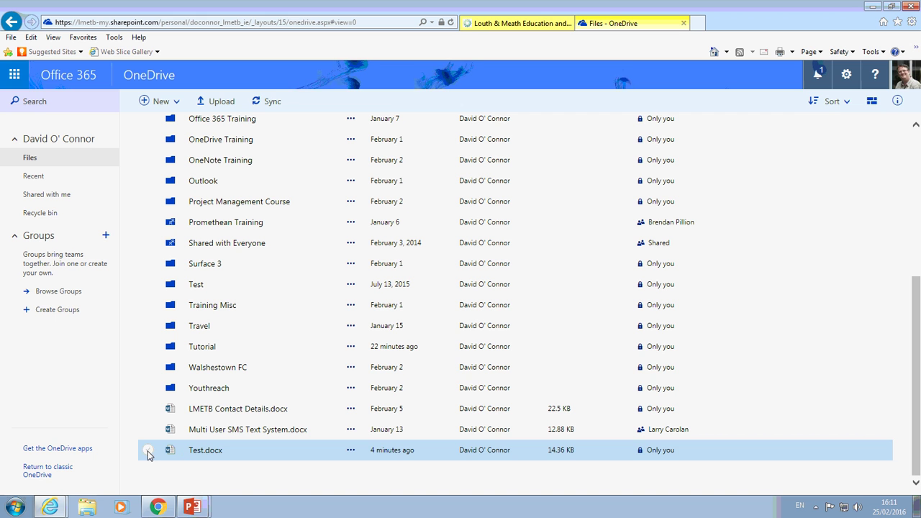
{"action": "left_click", "coordinate": [148, 451]}
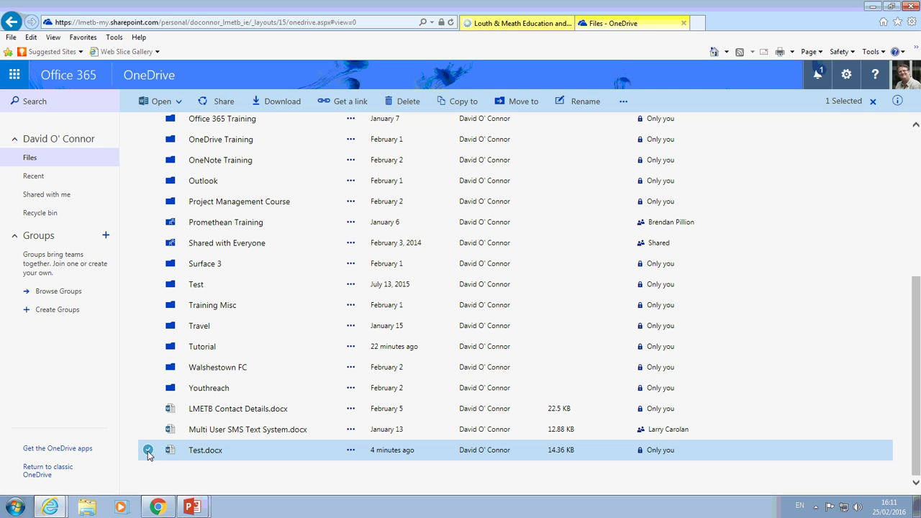
{"action": "left_click", "coordinate": [405, 102]}
{"action": "left_click", "coordinate": [522, 309]}
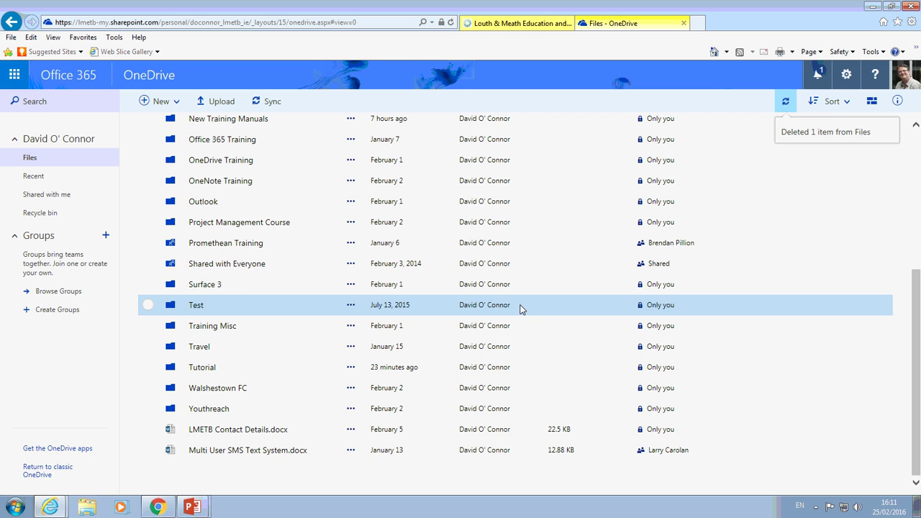
- Restore Test.docx from the recycle bin and check for it in the file list
{"action": "left_click", "coordinate": [43, 214]}
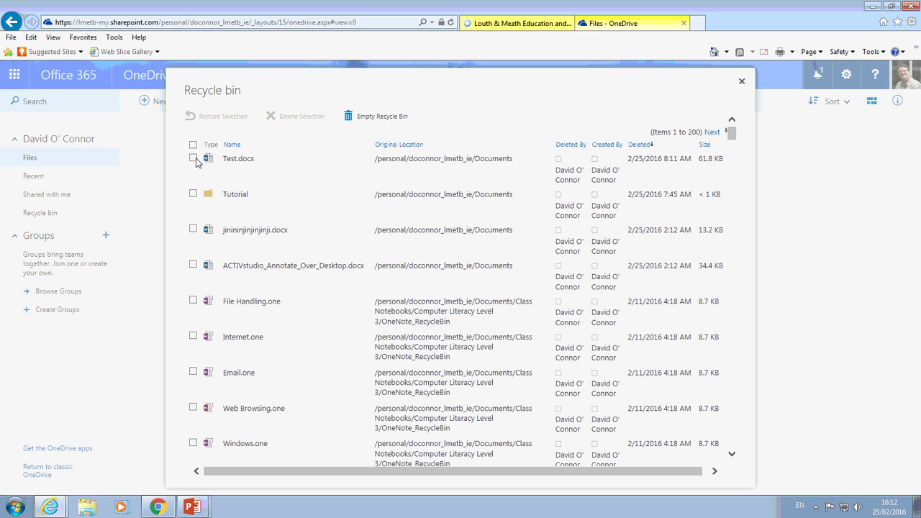
{"action": "left_click", "coordinate": [193, 159]}
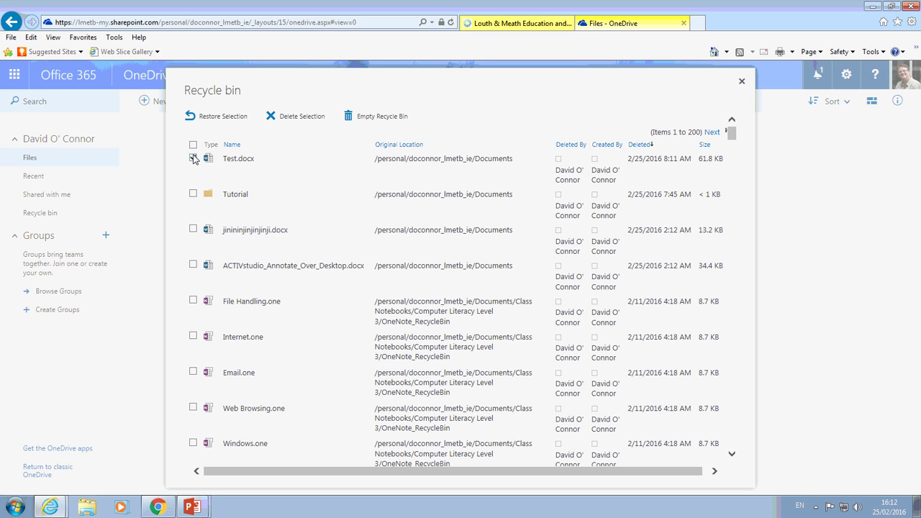
{"action": "left_click", "coordinate": [225, 118]}
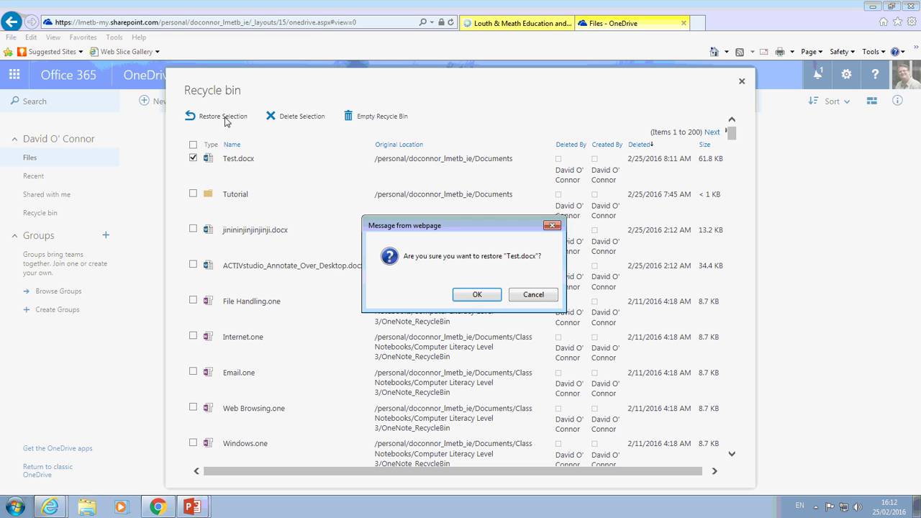
{"action": "left_click", "coordinate": [475, 293]}
{"action": "left_click", "coordinate": [742, 80]}
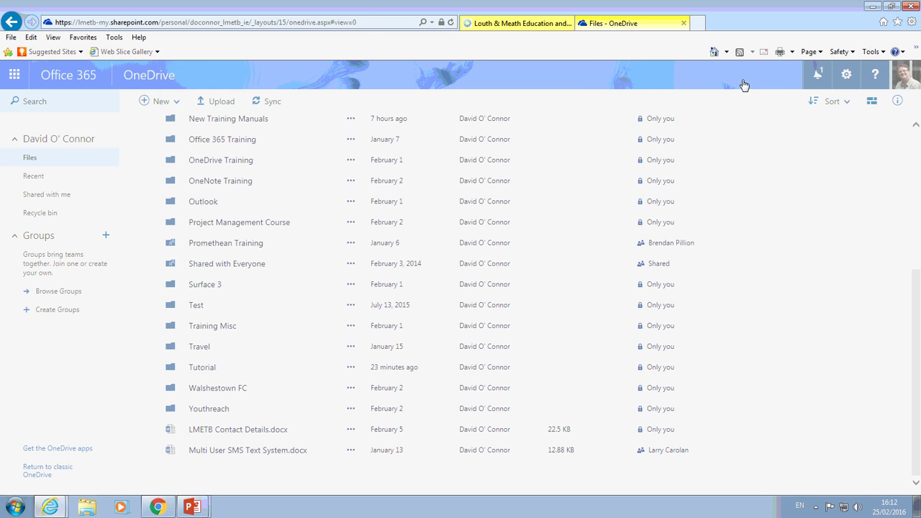
{"action": "scroll", "coordinate": [392, 379], "scroll_direction": "down", "scroll_amount": 1}
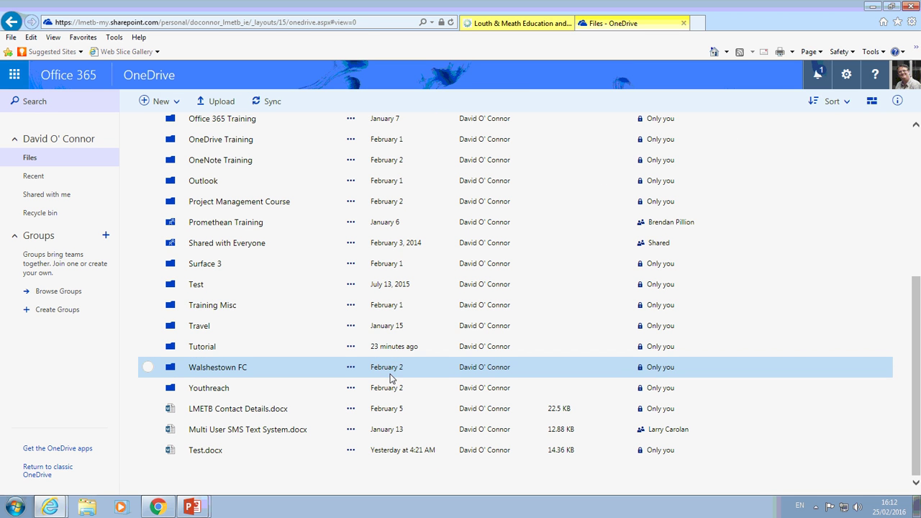